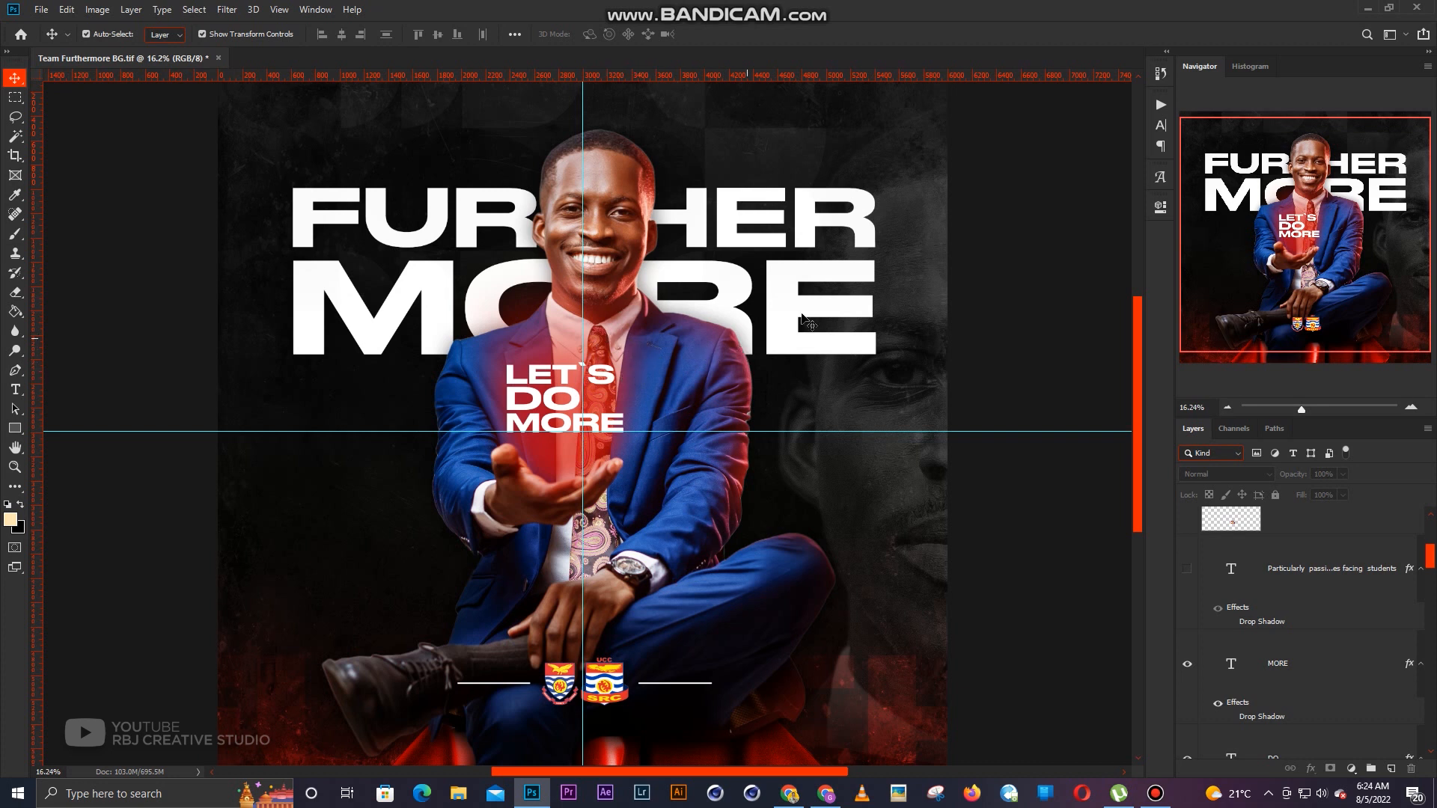
- Bring the large MORE headline text layer to the front of the layer stack, over the man's photo
{"action": "left_click", "coordinate": [817, 312]}
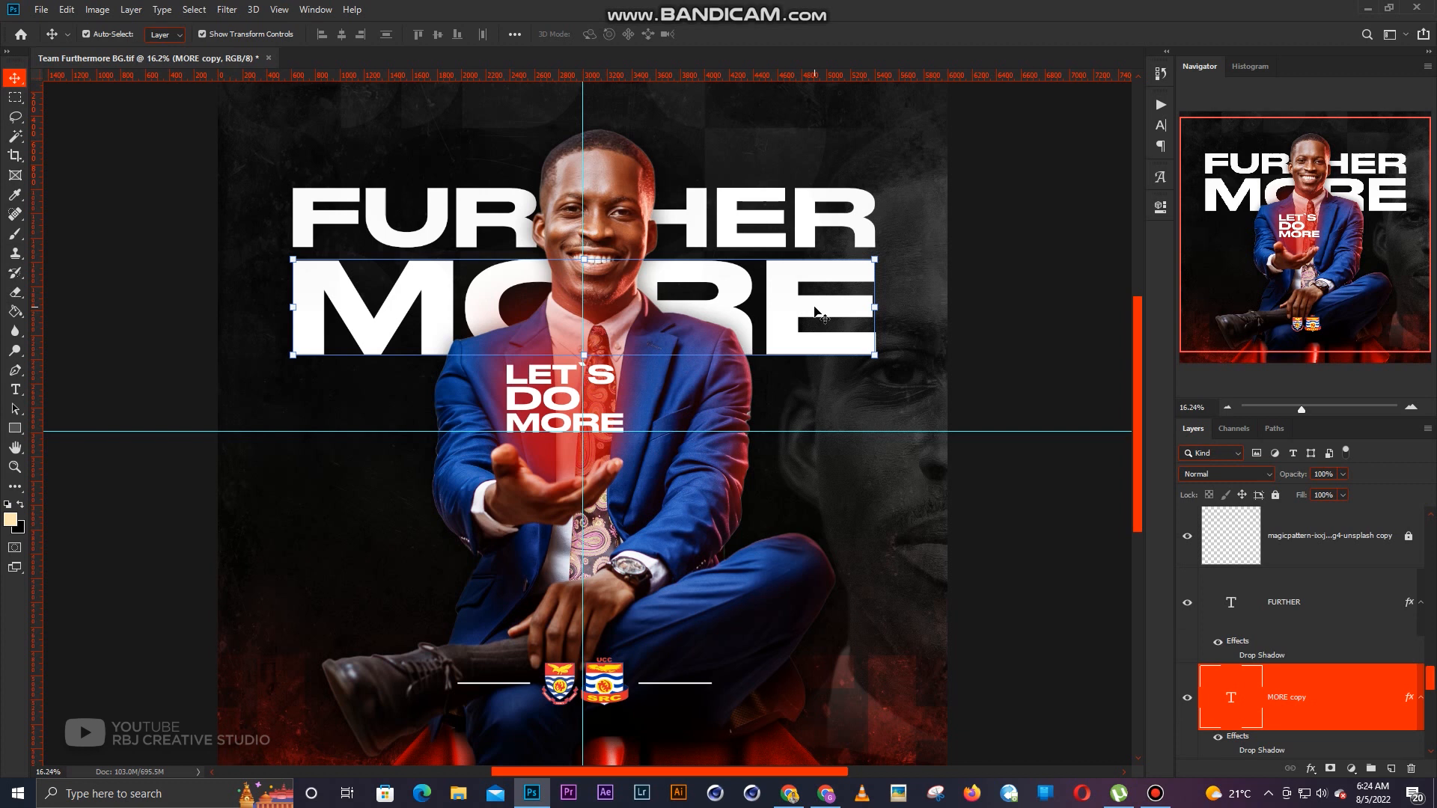
{"action": "left_click_drag", "start_coordinate": [1295, 680], "coordinate": [1294, 672]}
{"action": "left_click_drag", "start_coordinate": [1306, 691], "coordinate": [1318, 569]}
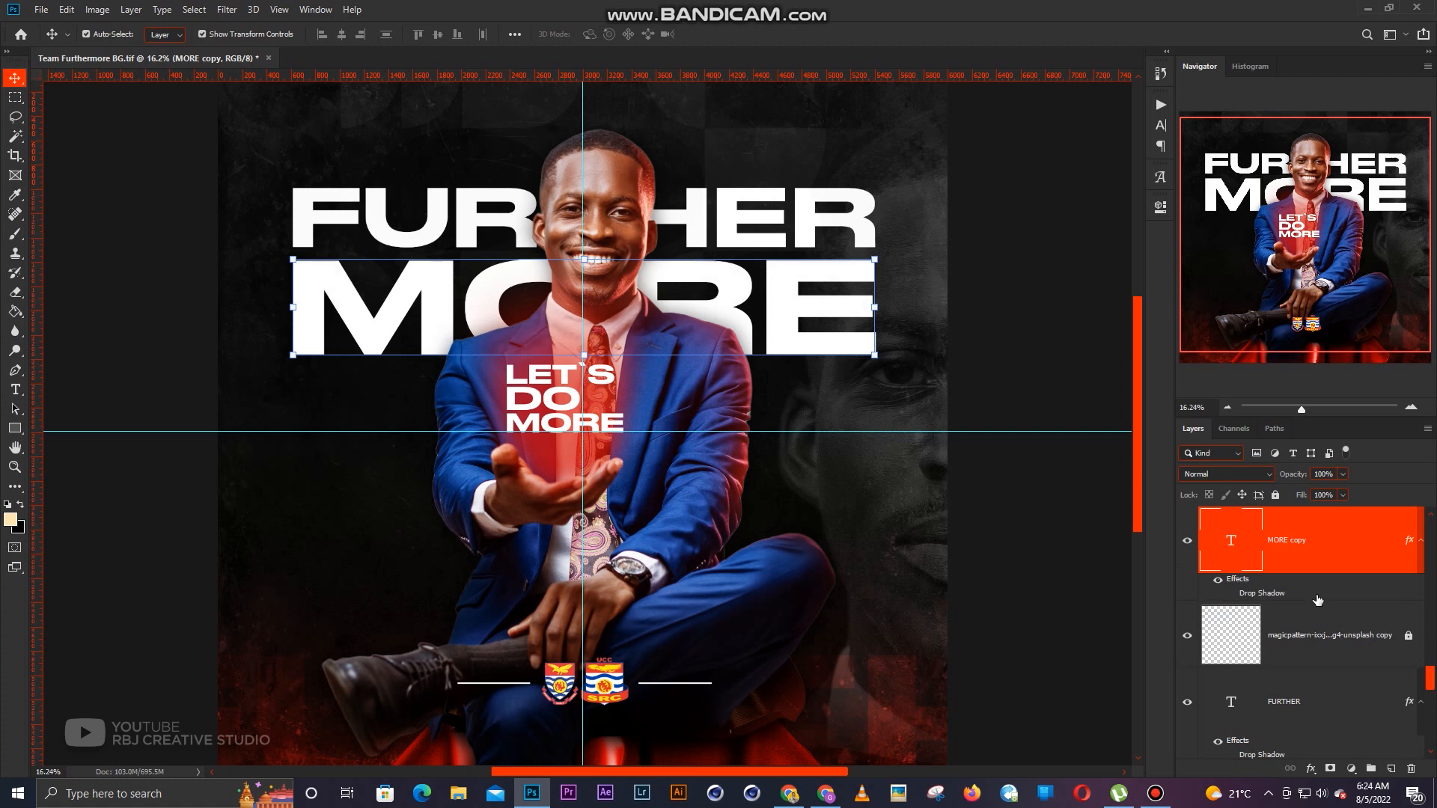
{"action": "scroll", "coordinate": [1310, 607], "scroll_direction": "up", "scroll_amount": 2}
{"action": "right_click", "coordinate": [1298, 674]}
{"action": "key", "text": "Escape"}
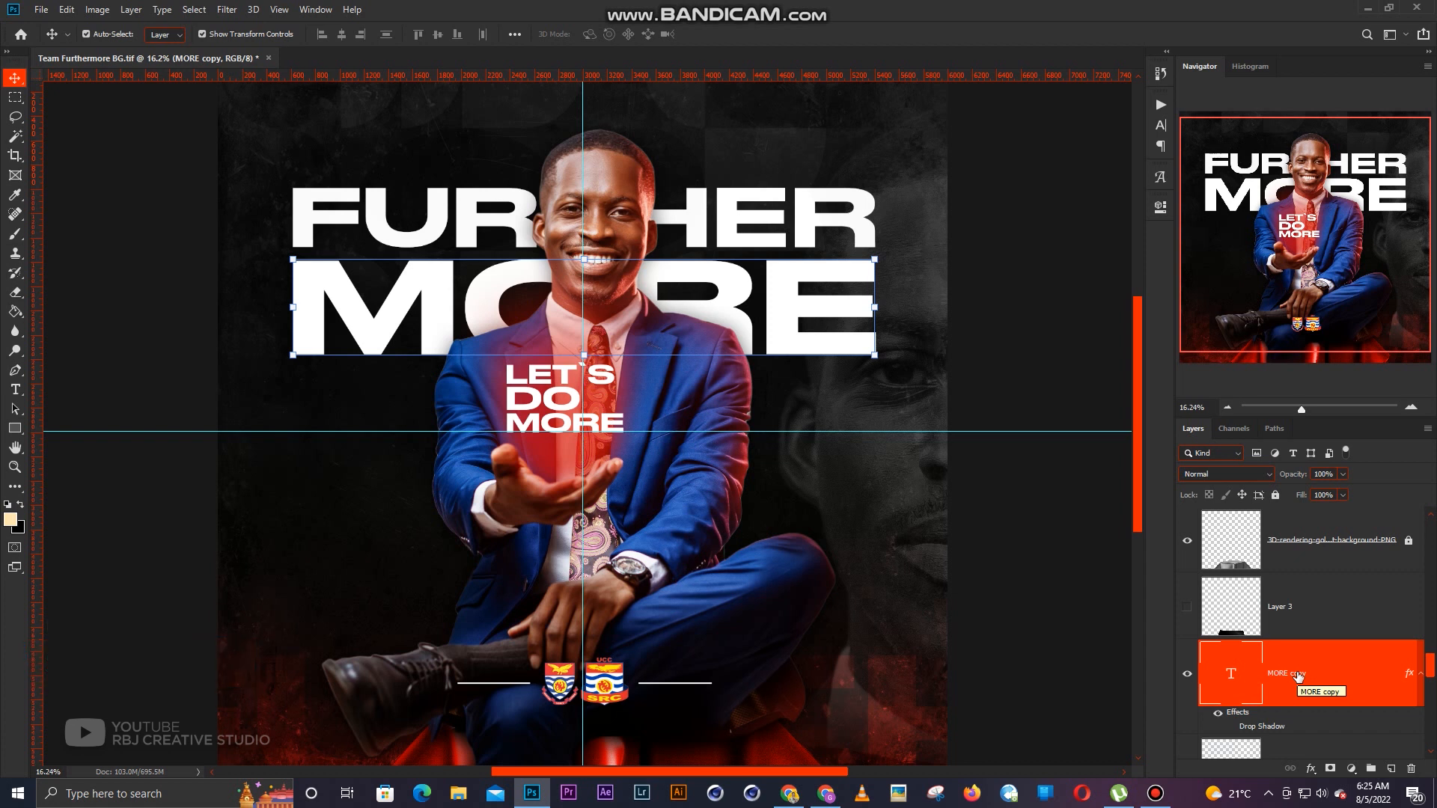
{"action": "key", "text": "ctrl+shift+bracketright"}
- Hide the three small text layers LET'S, DO and MORE over the man's chest
{"action": "scroll", "coordinate": [1272, 641], "scroll_direction": "down", "scroll_amount": 6}
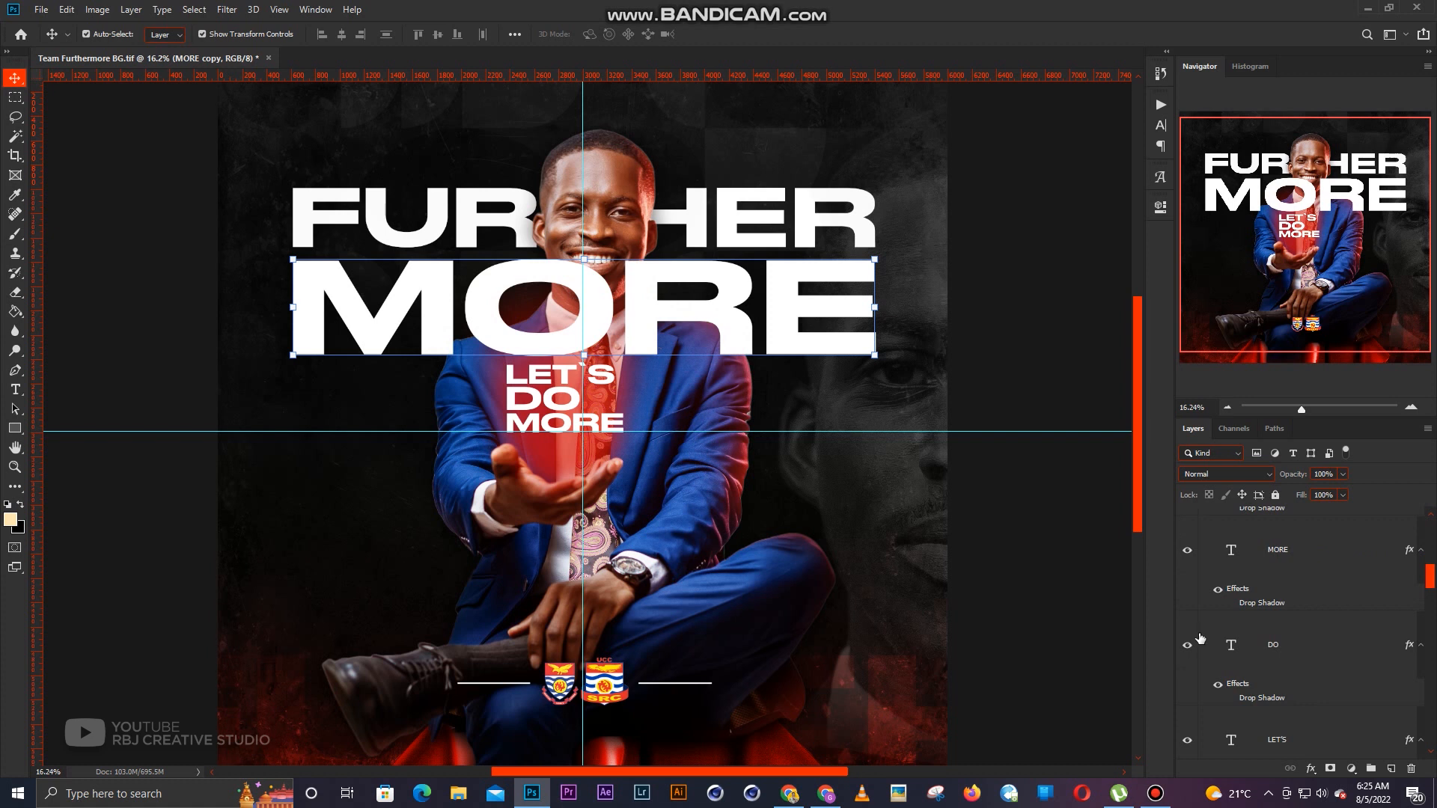
{"action": "left_click_drag", "start_coordinate": [1186, 744], "coordinate": [1181, 577]}
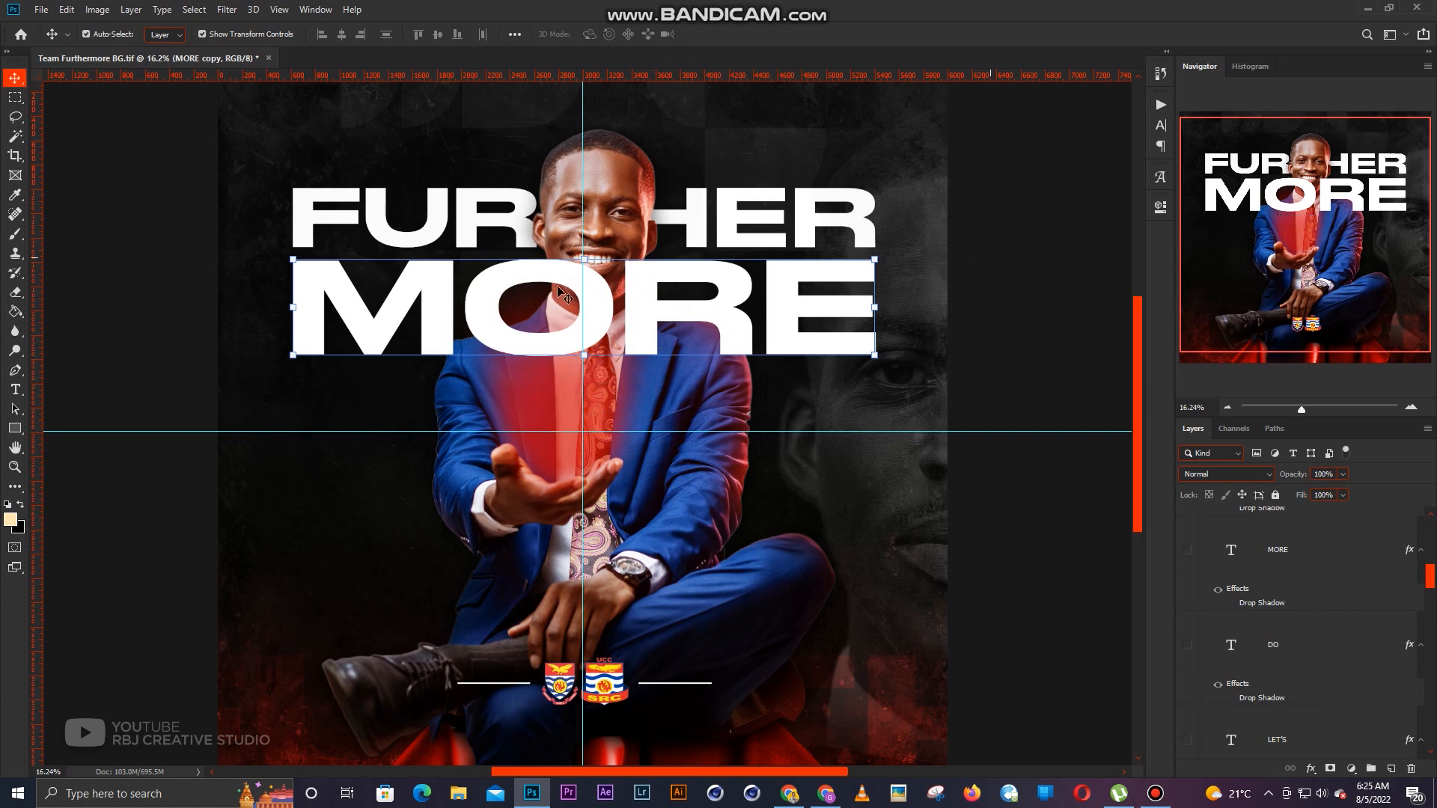
- Edit the large MORE headline to read MOoRE so its O becomes the stretched letterform
{"action": "scroll", "coordinate": [565, 296], "scroll_direction": "up", "scroll_amount": 2}
{"action": "key", "text": "t"}
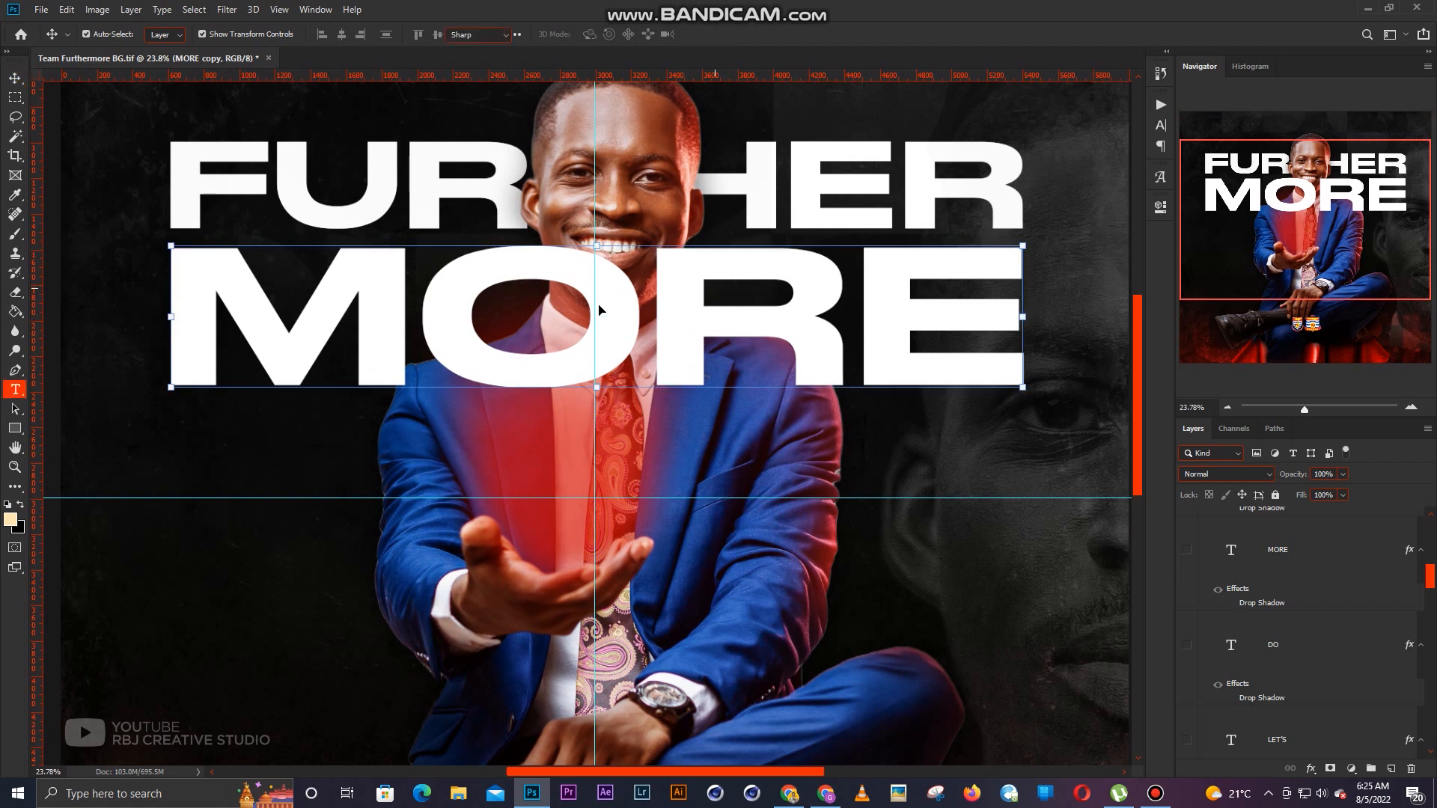
{"action": "left_click", "coordinate": [599, 302]}
{"action": "double_click", "coordinate": [599, 303]}
{"action": "scroll", "coordinate": [600, 306], "scroll_direction": "down", "scroll_amount": 1}
{"action": "left_click", "coordinate": [641, 313]}
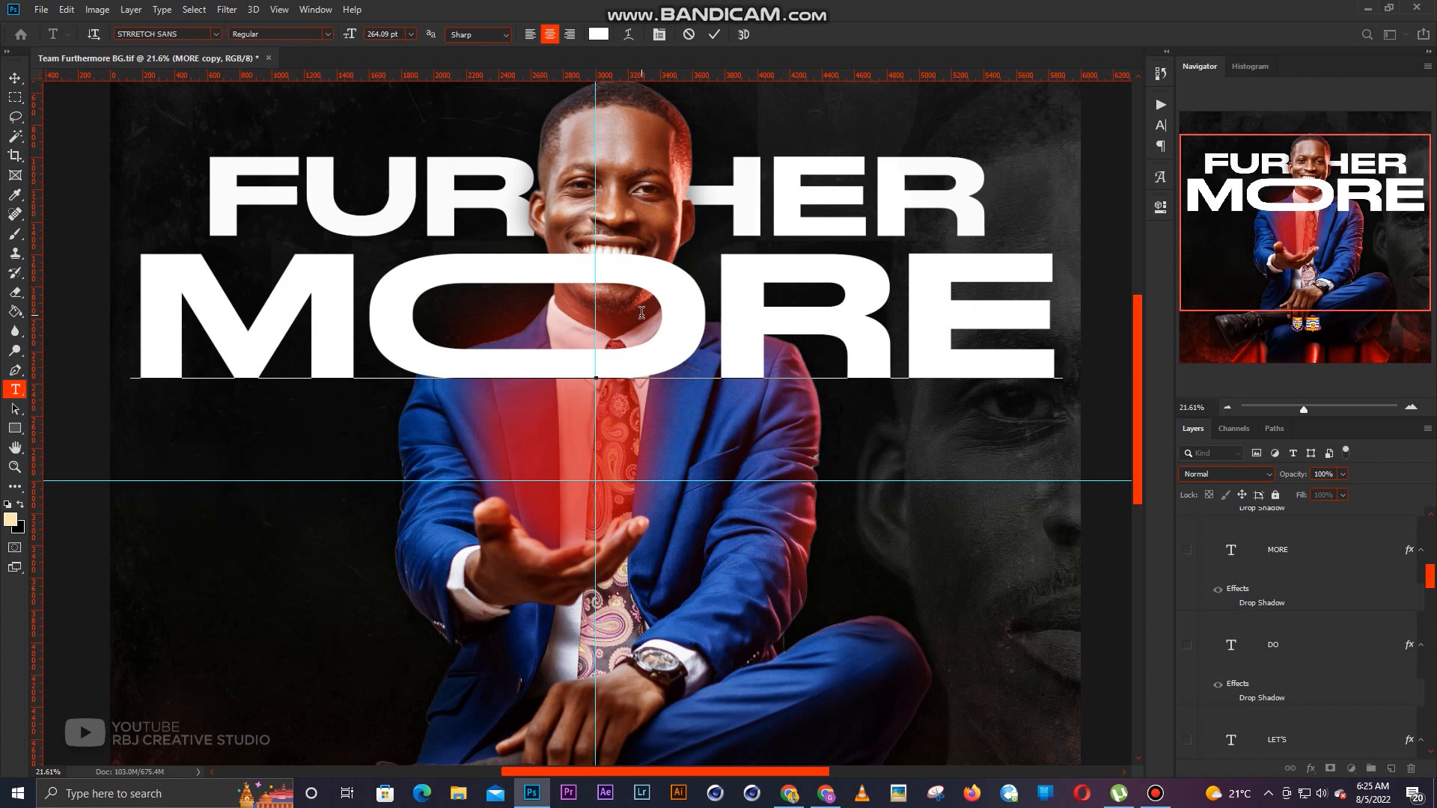
{"action": "key", "text": "ctrl+Return"}
{"action": "key", "text": "v"}
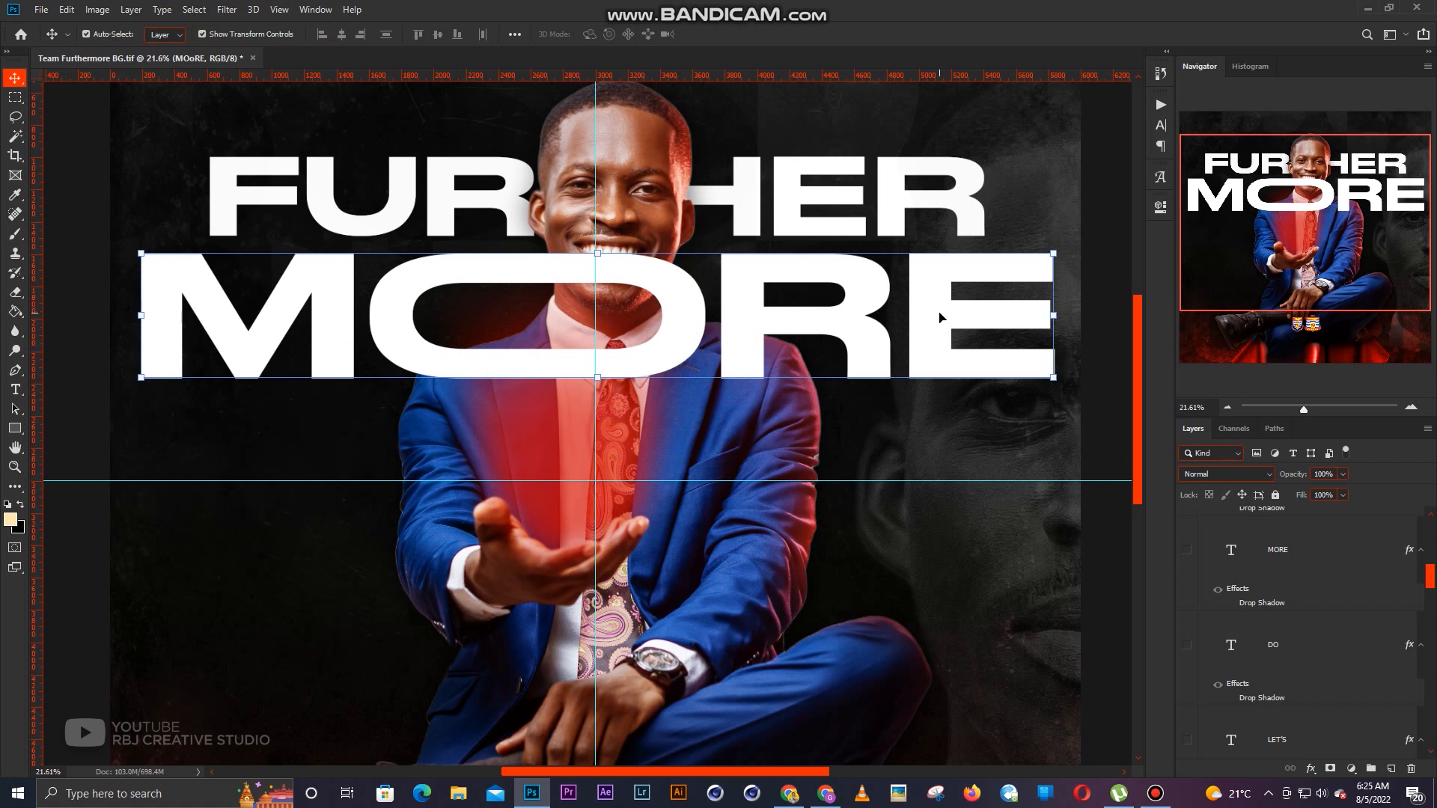
- Select the MOoRE headline text, show its character settings, and switch Standard Ligatures off and back on
{"action": "key", "text": "t"}
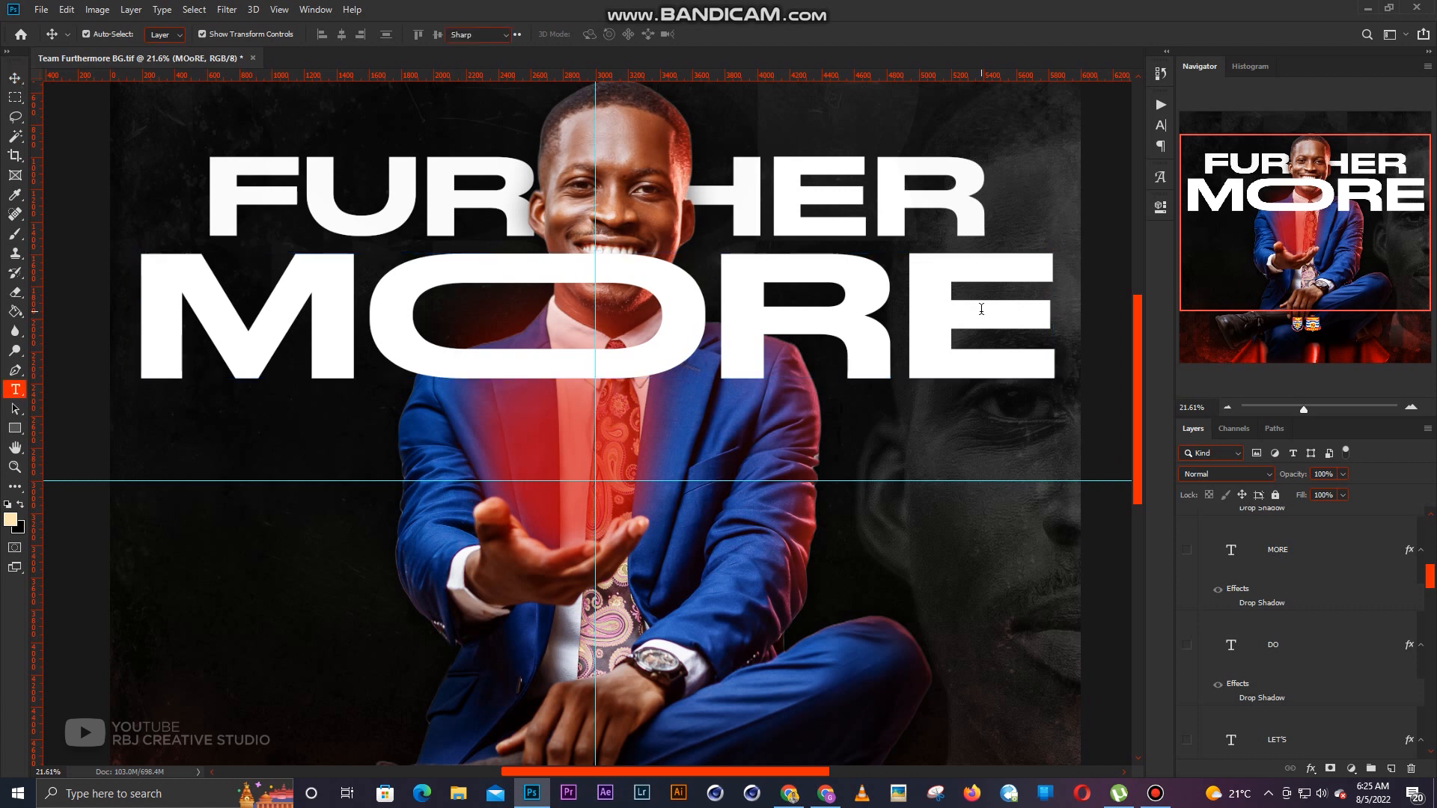
{"action": "double_click", "coordinate": [981, 309]}
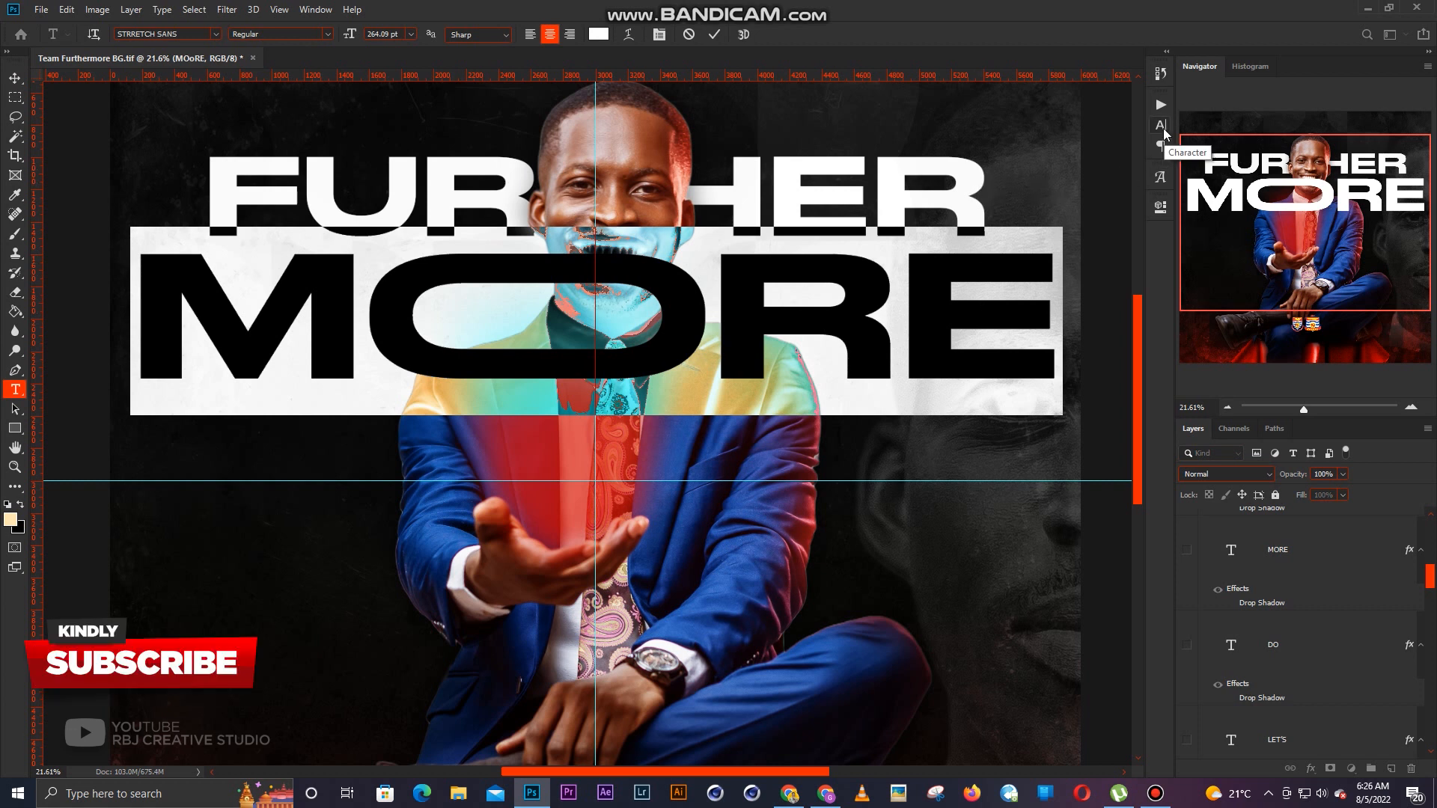
{"action": "left_click", "coordinate": [321, 11]}
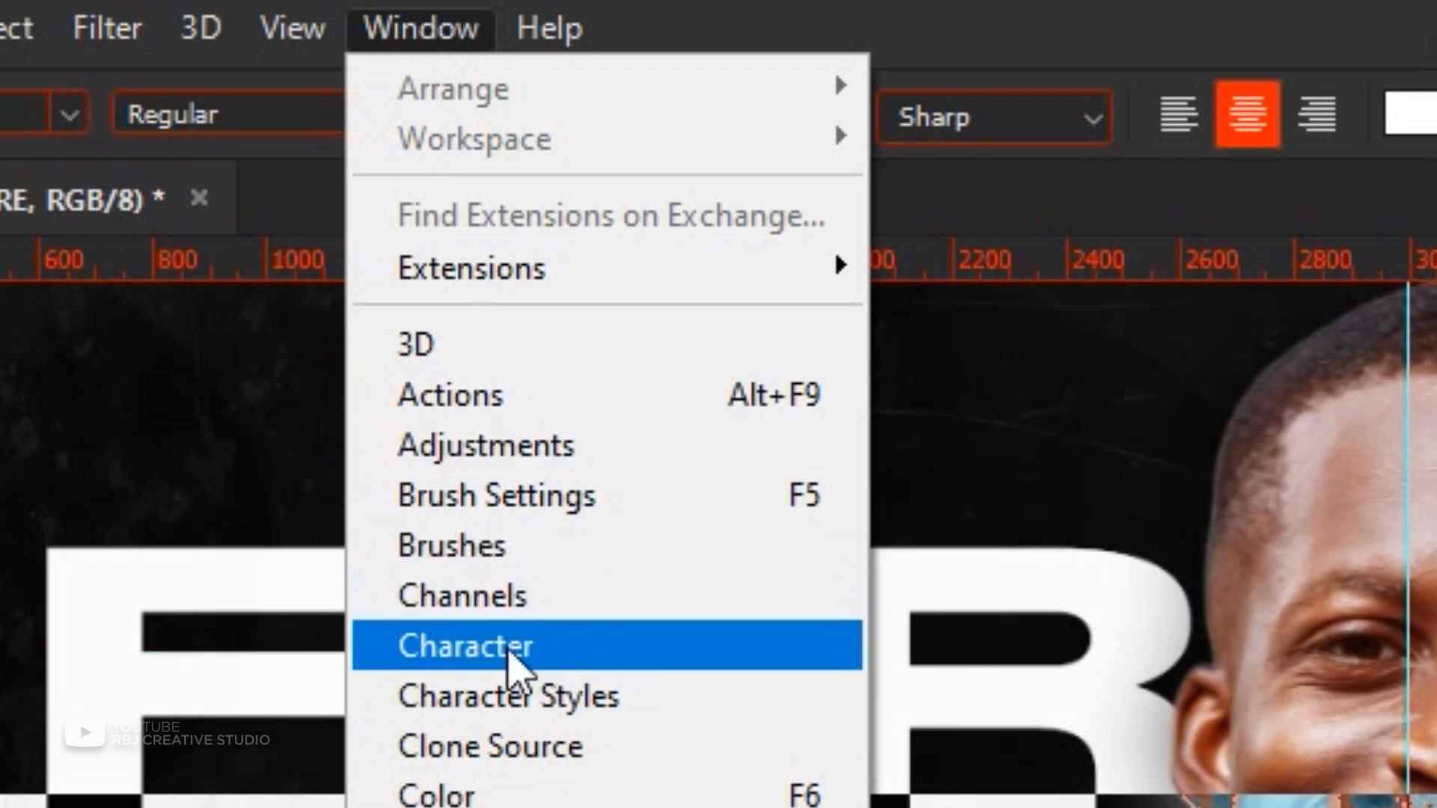
{"action": "left_click", "coordinate": [516, 651]}
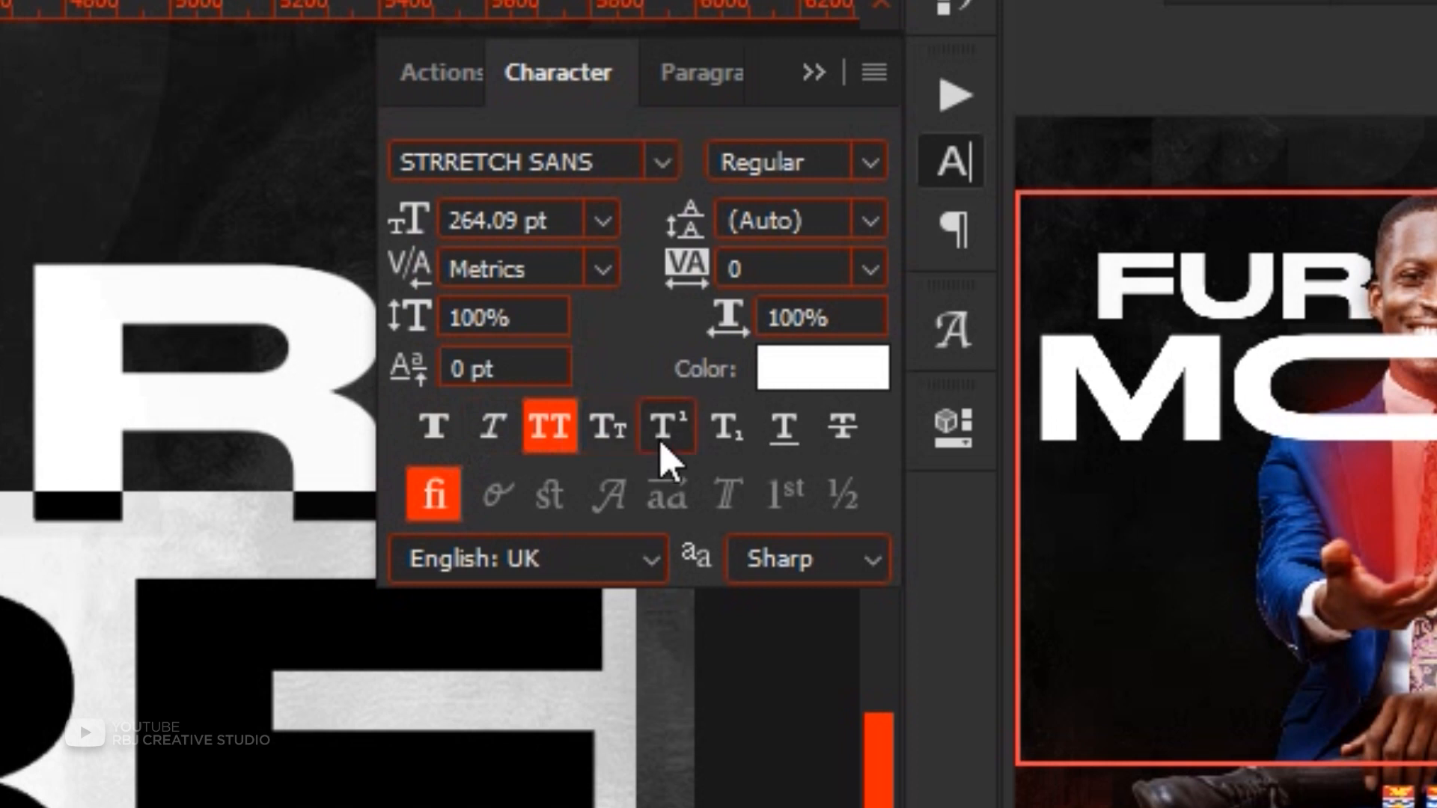
{"action": "left_click", "coordinate": [436, 512]}
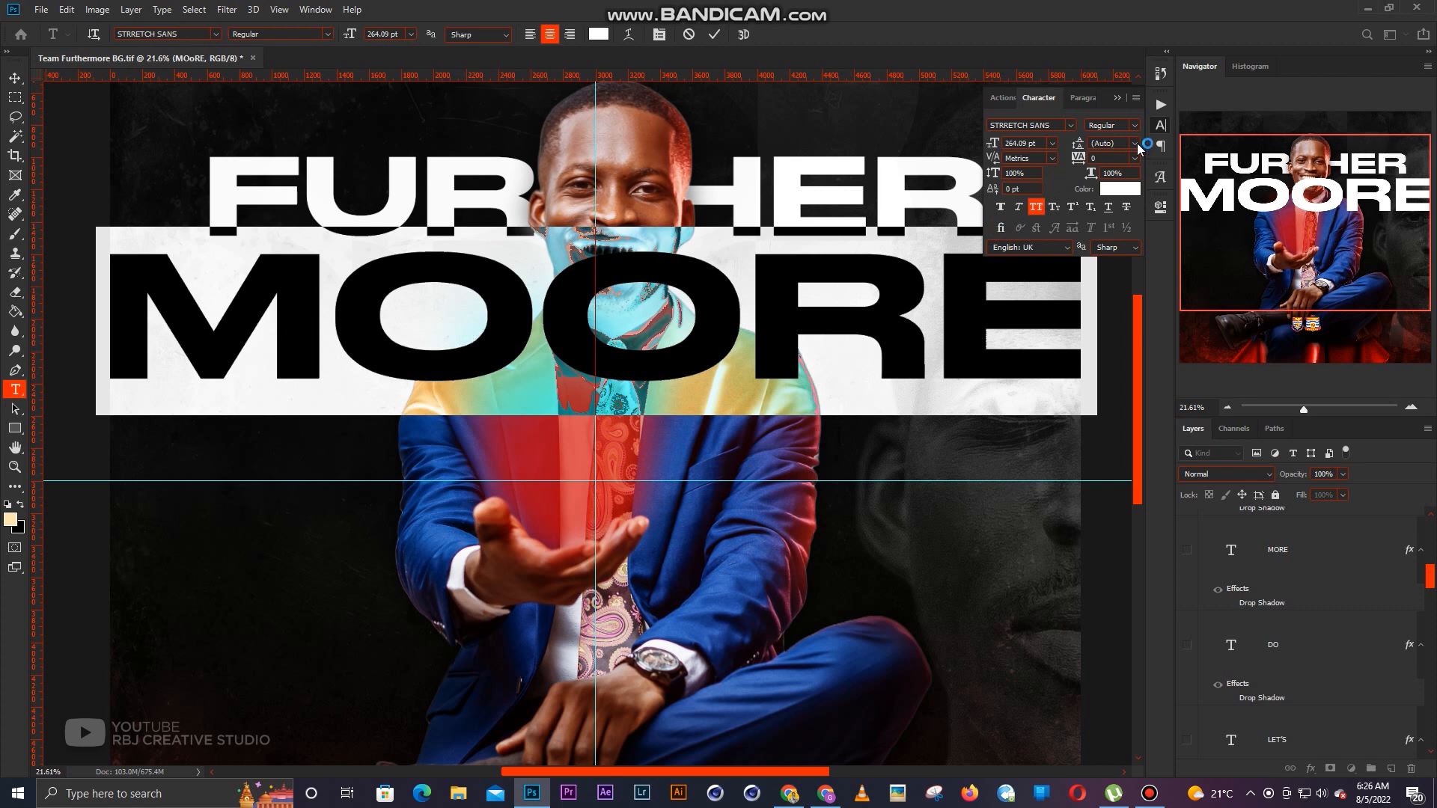
{"action": "left_click", "coordinate": [1001, 229]}
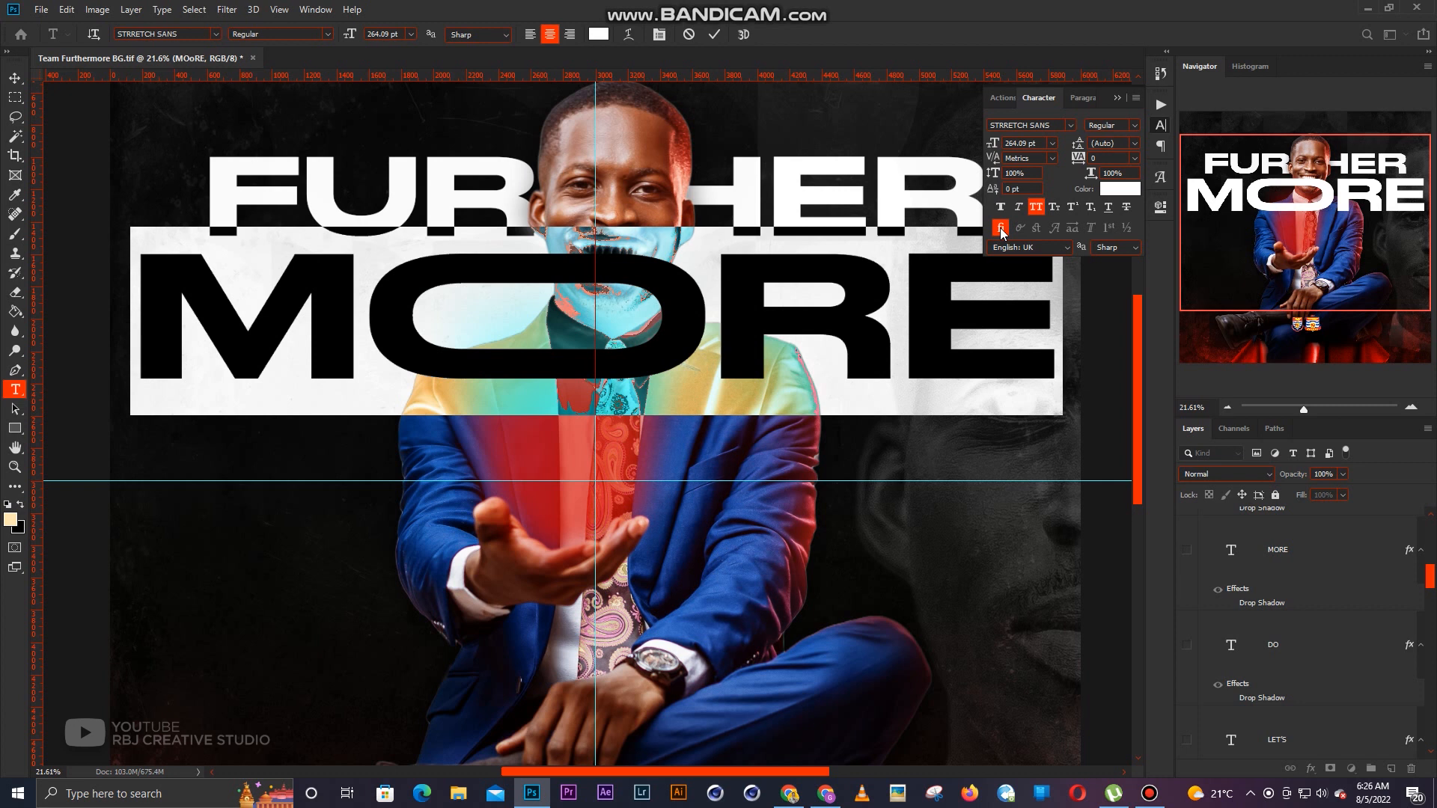
- Collapse the character settings and display them again for the selected headline text
{"action": "left_click", "coordinate": [1118, 98]}
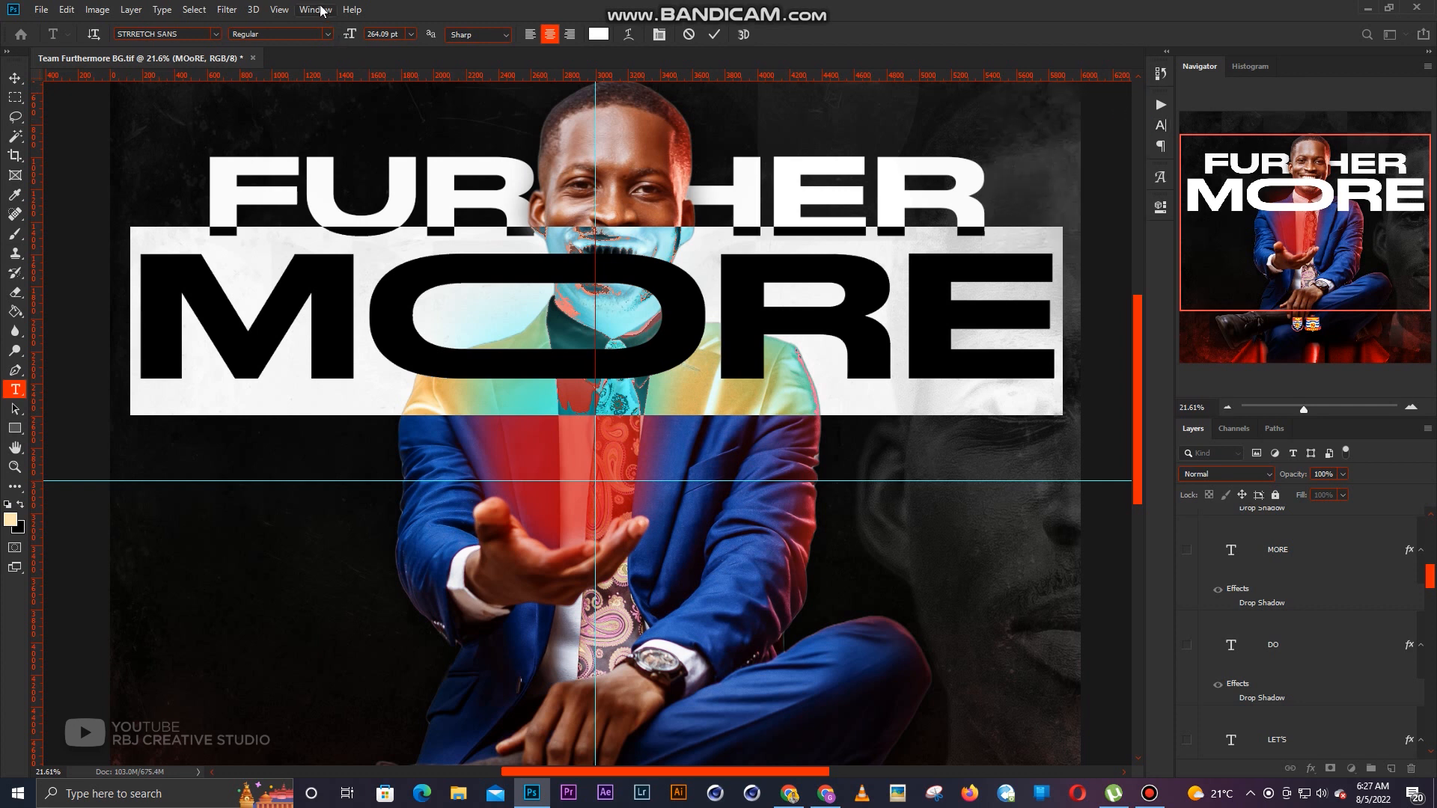
{"action": "left_click", "coordinate": [320, 10]}
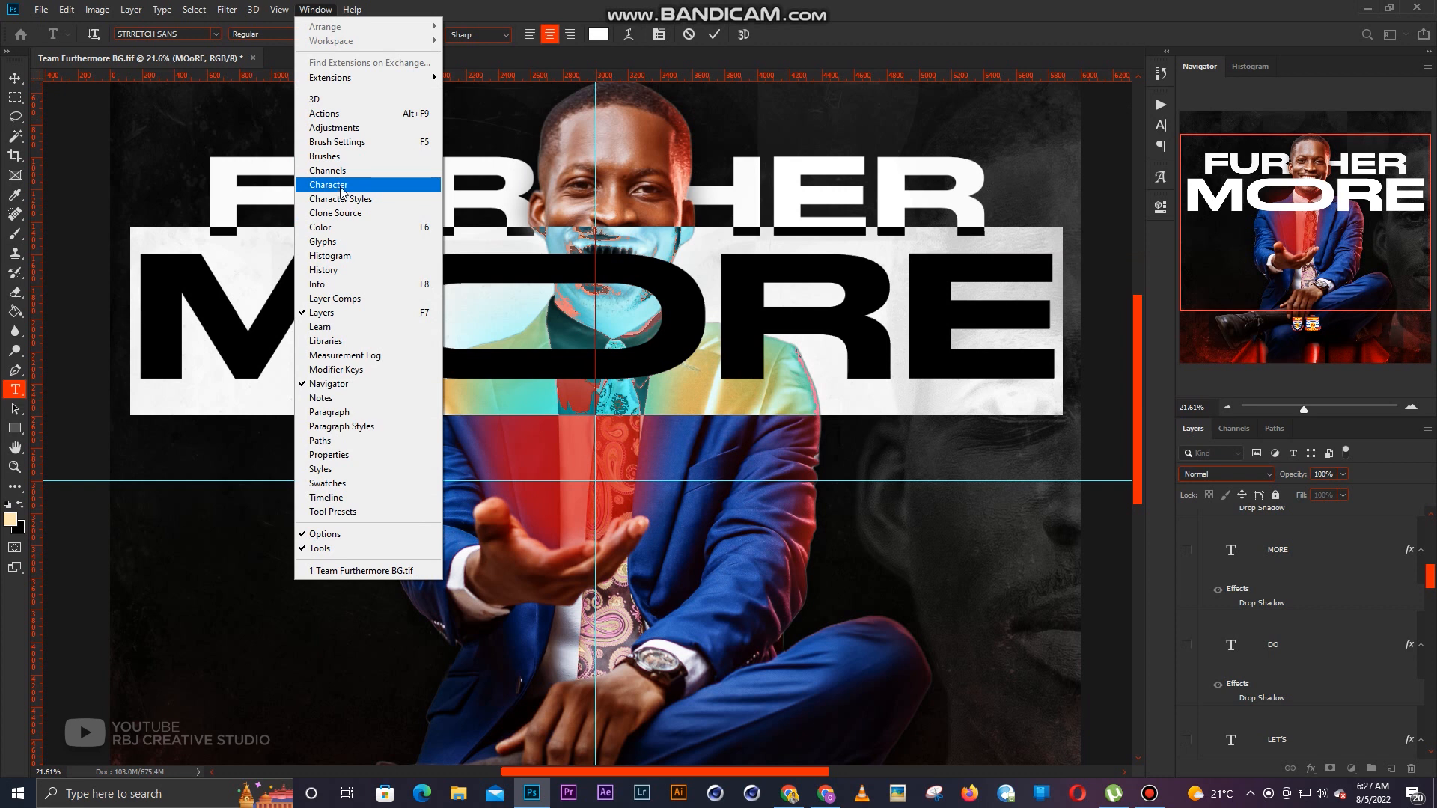
{"action": "left_click", "coordinate": [1162, 128]}
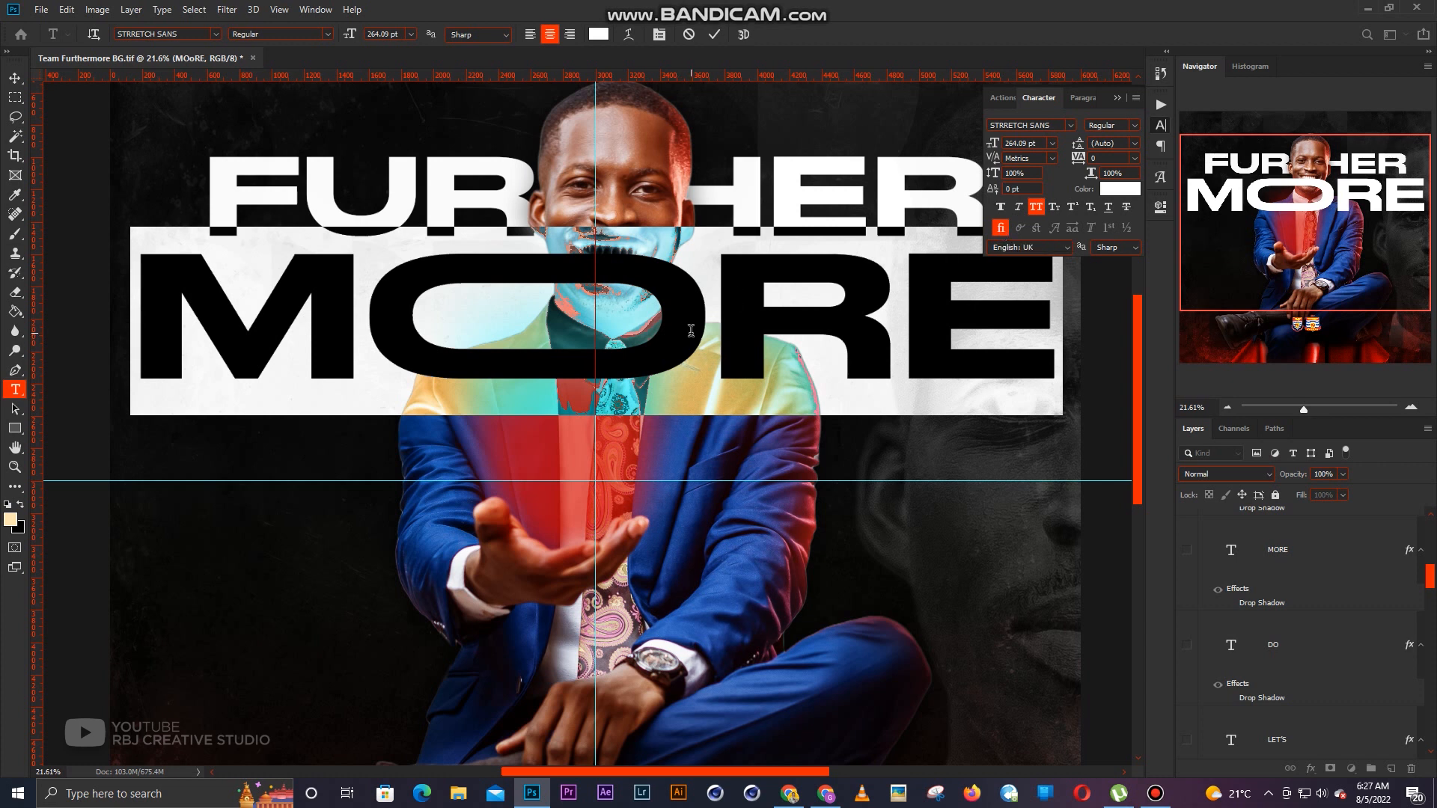
- Commit the text edit on the MOoRE headline and close the character settings
{"action": "left_click", "coordinate": [715, 36]}
{"action": "key", "text": "v"}
{"action": "scroll", "coordinate": [696, 263], "scroll_direction": "up", "scroll_amount": 1}
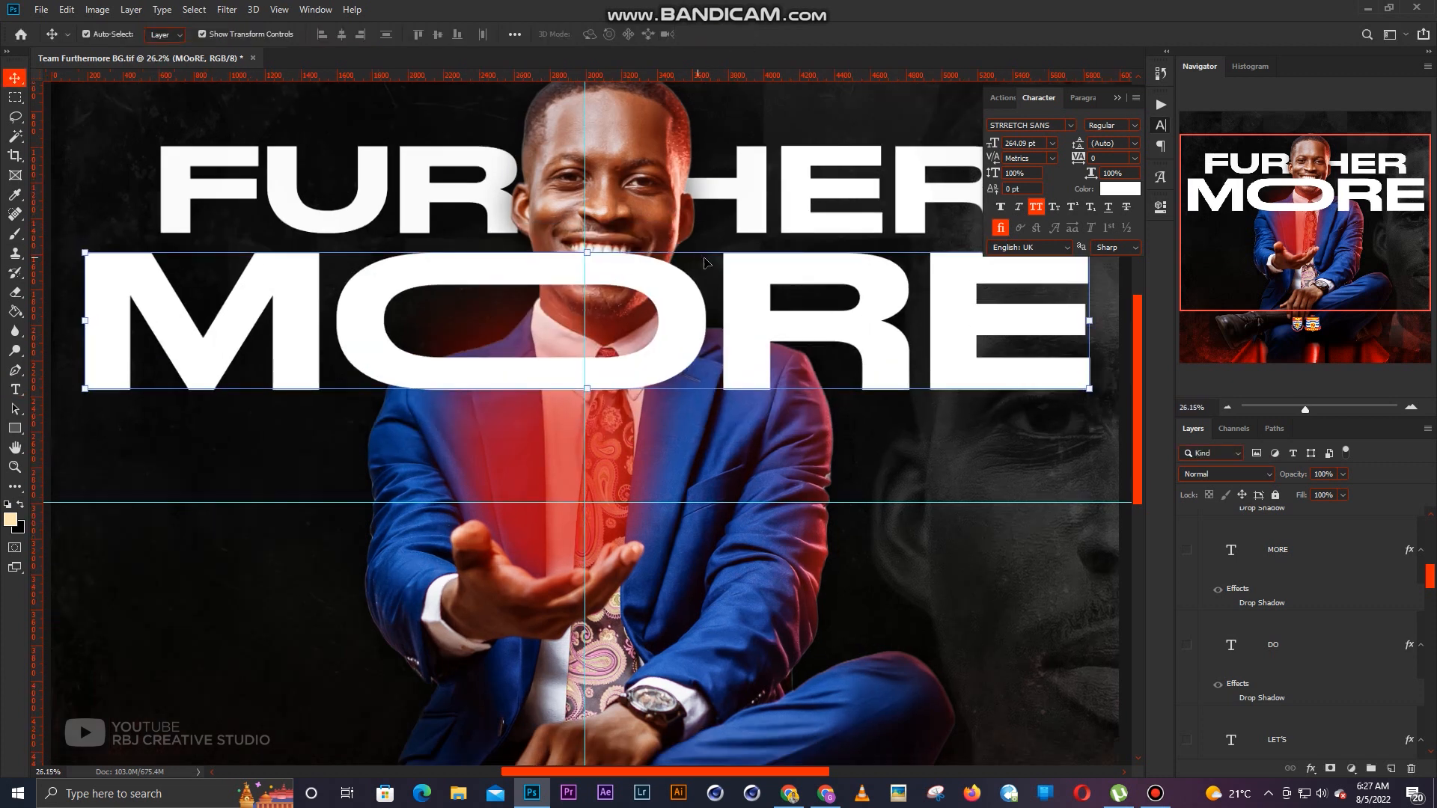
{"action": "left_click", "coordinate": [1117, 100]}
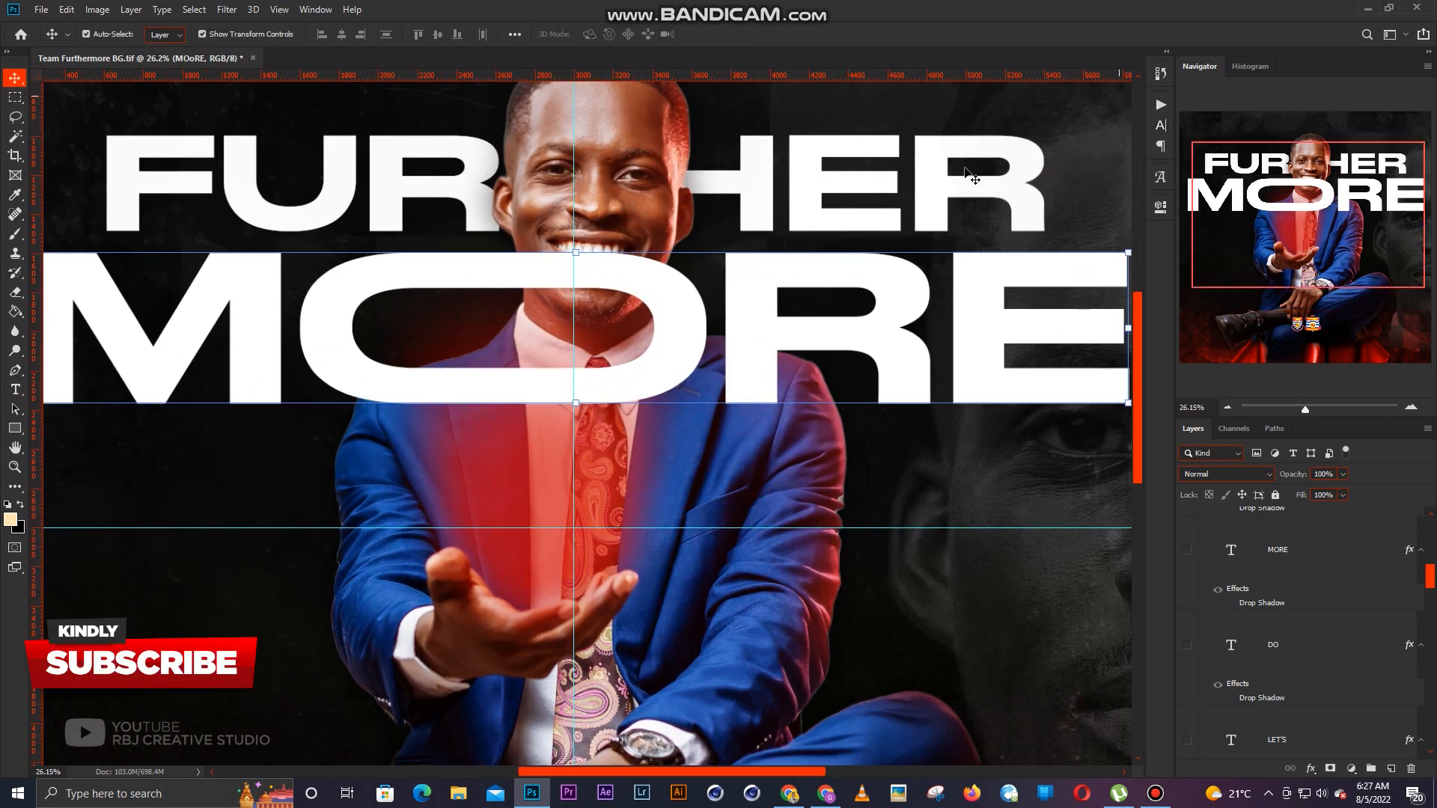